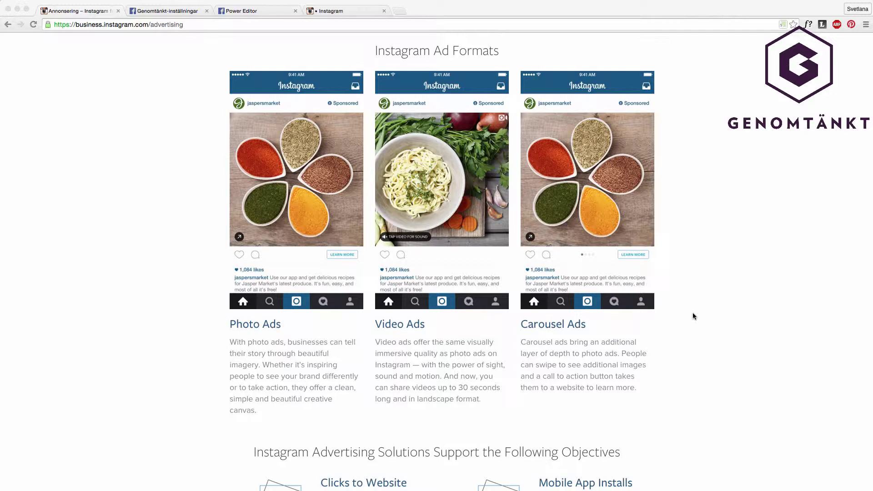
Review the ad formats and the supported objectives on Instagram's business advertising page.
{"action": "scroll", "coordinate": [288, 341], "scroll_direction": "down", "scroll_amount": 7}
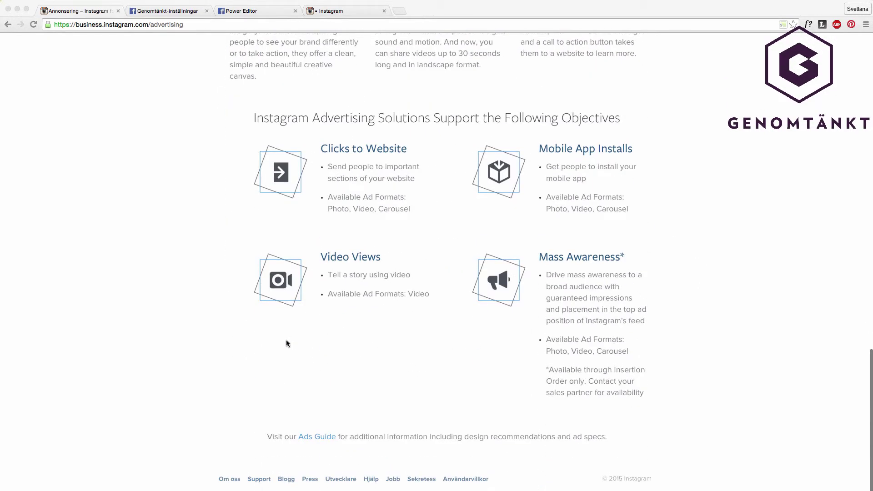
{"action": "scroll", "coordinate": [287, 342], "scroll_direction": "up", "scroll_amount": 6}
{"action": "scroll", "coordinate": [286, 342], "scroll_direction": "up", "scroll_amount": 15}
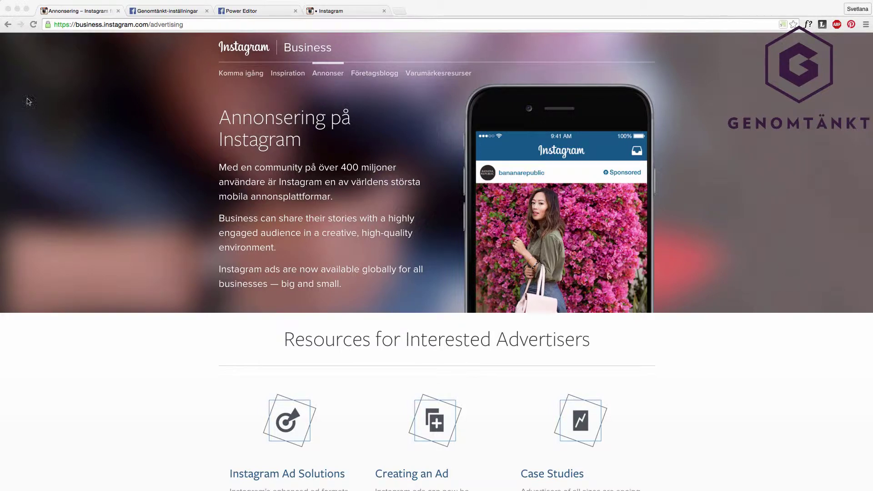
In the Genomtänkt Facebook page's Instagram-annonser settings, start adding an Instagram account for advertising.
{"action": "left_click", "coordinate": [155, 11]}
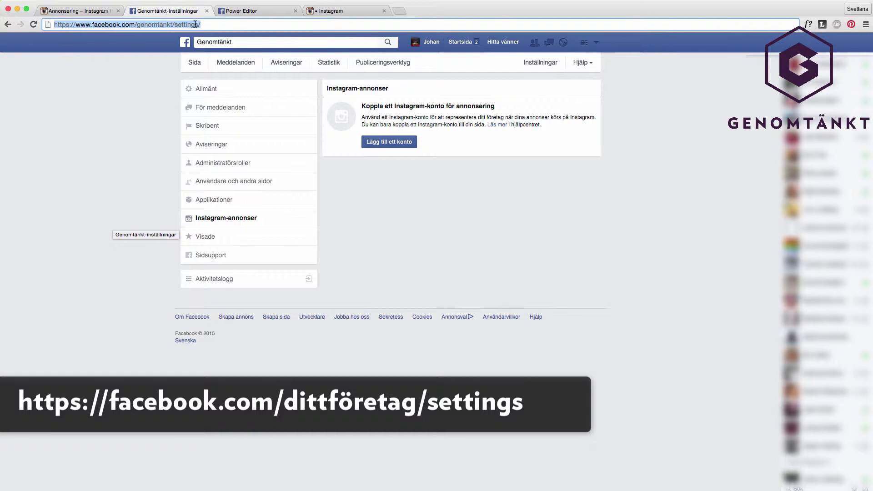
{"action": "left_click", "coordinate": [240, 221]}
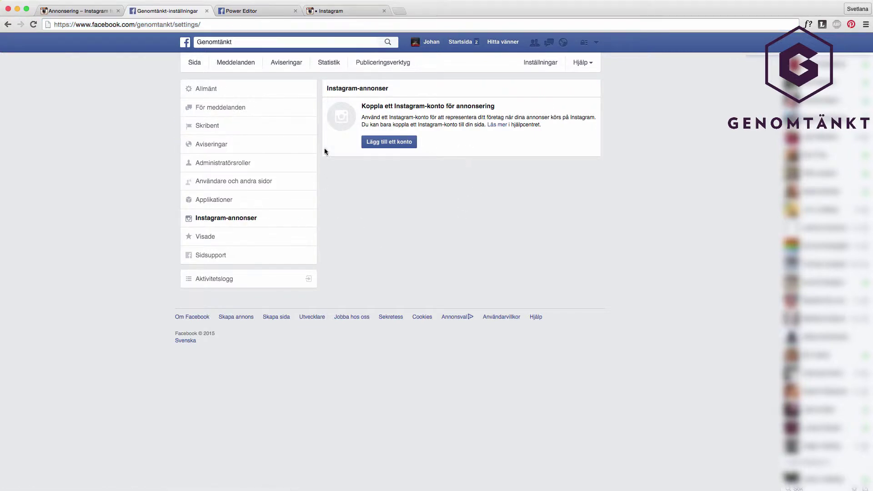
{"action": "left_click", "coordinate": [391, 141]}
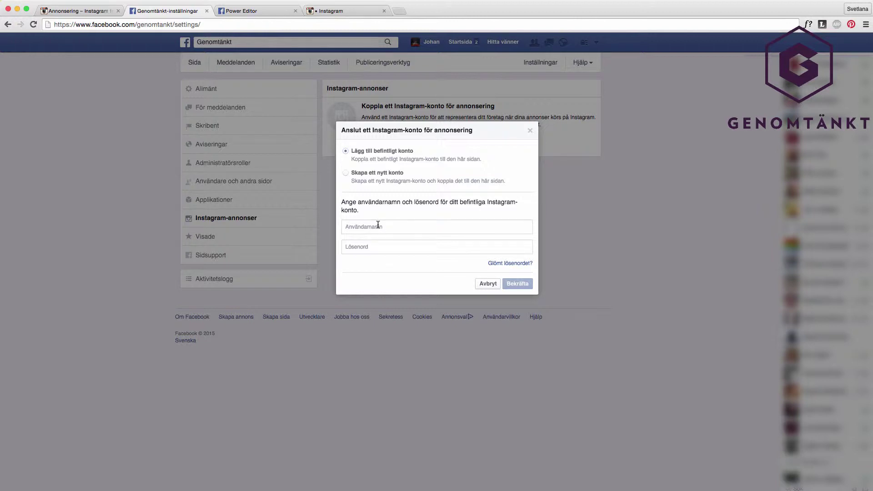
Connect the existing Instagram account by entering the username genomtankt and the account password.
{"action": "left_click", "coordinate": [378, 226]}
{"action": "type", "text": "genomtankt"}
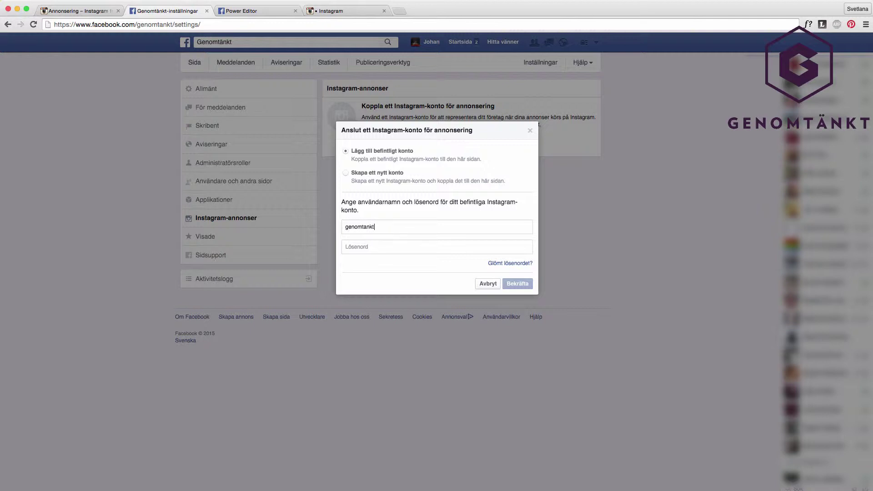
{"action": "key", "text": "Tab"}
{"action": "type", "text": "••••••••••"}
{"action": "key", "text": "Return"}
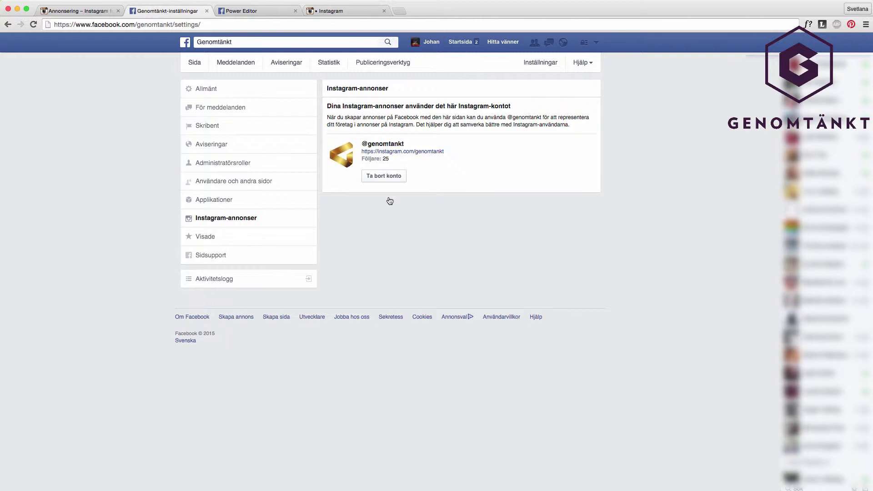
In Power Editor, start a new campaign named "digital marknadsföring på instagram" with the objective Klick till webbplats.
{"action": "left_click", "coordinate": [246, 12]}
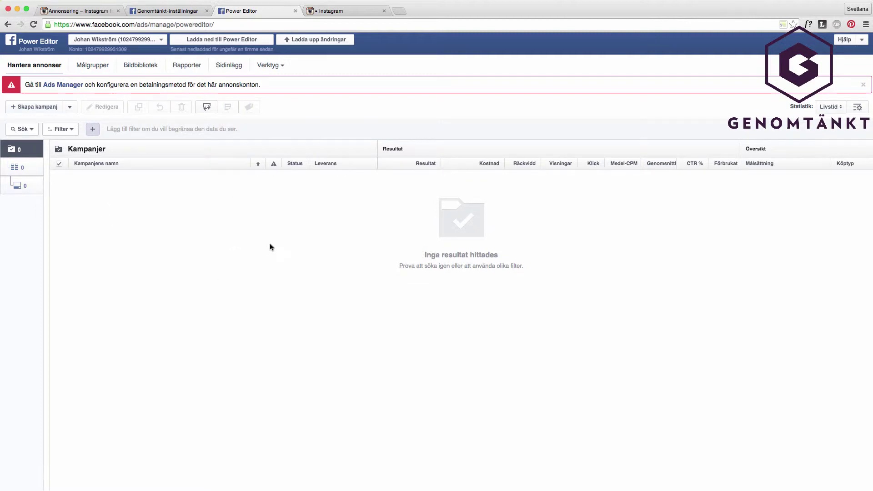
{"action": "left_click", "coordinate": [34, 108]}
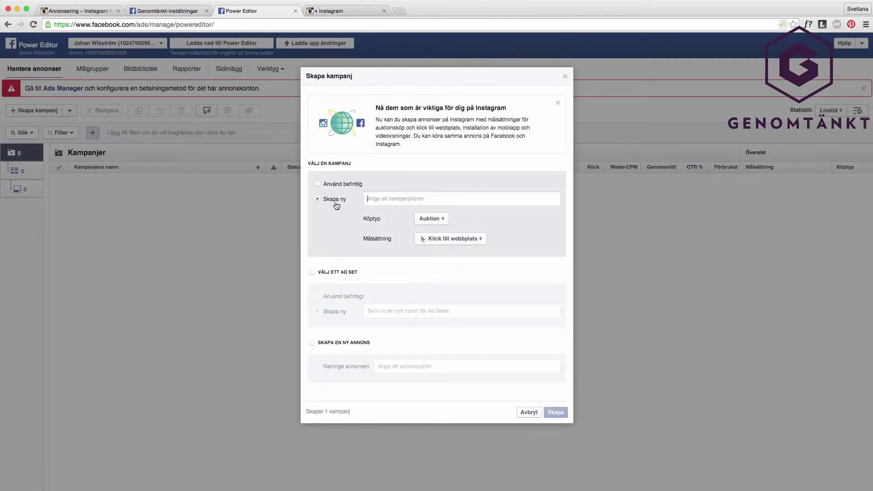
{"action": "left_click", "coordinate": [377, 199]}
{"action": "type", "text": "digital"}
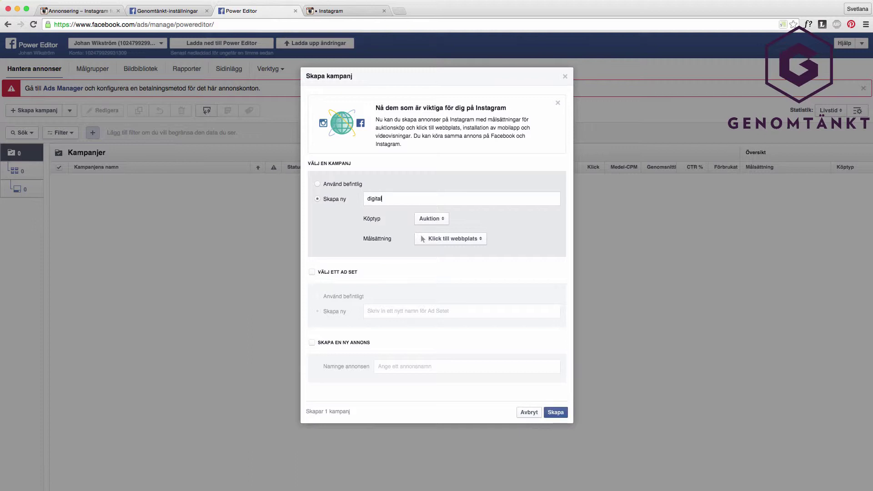
{"action": "type", "text": " marknadsföring på instagram"}
{"action": "left_click", "coordinate": [478, 239]}
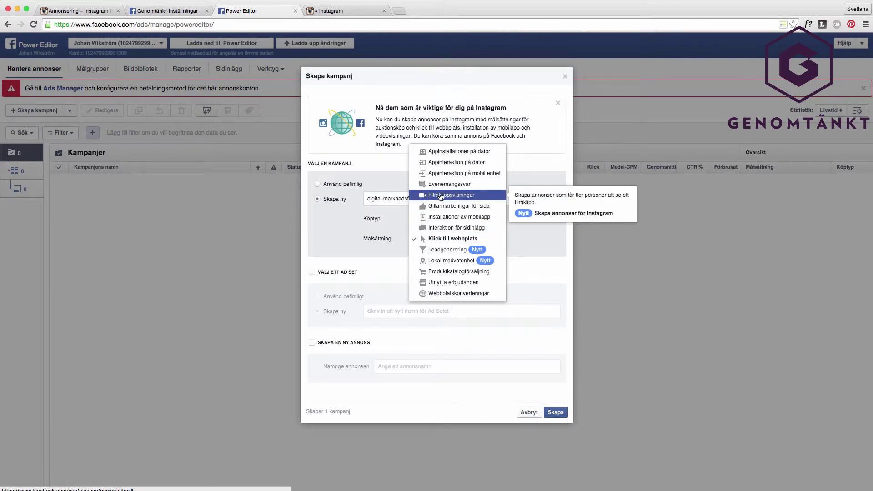
{"action": "left_click", "coordinate": [500, 236]}
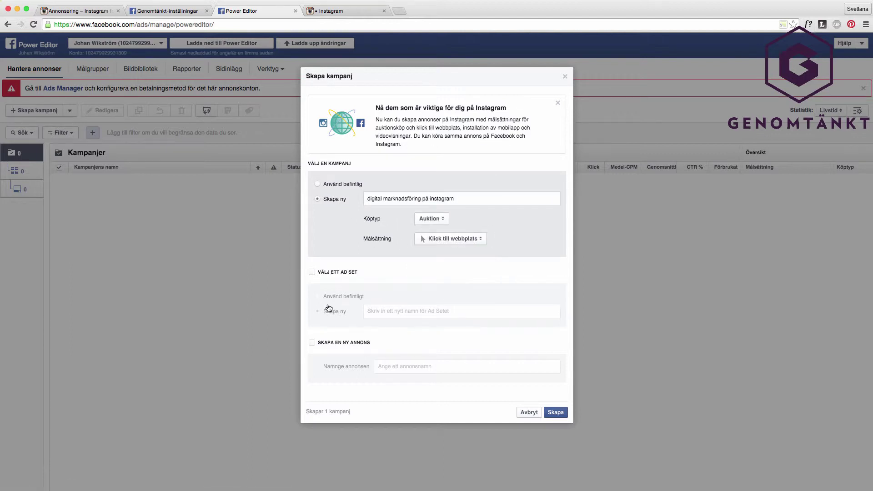
Include a new ad set and a new ad in the campaign, naming the ad set Instagram-ad.
{"action": "left_click", "coordinate": [312, 272]}
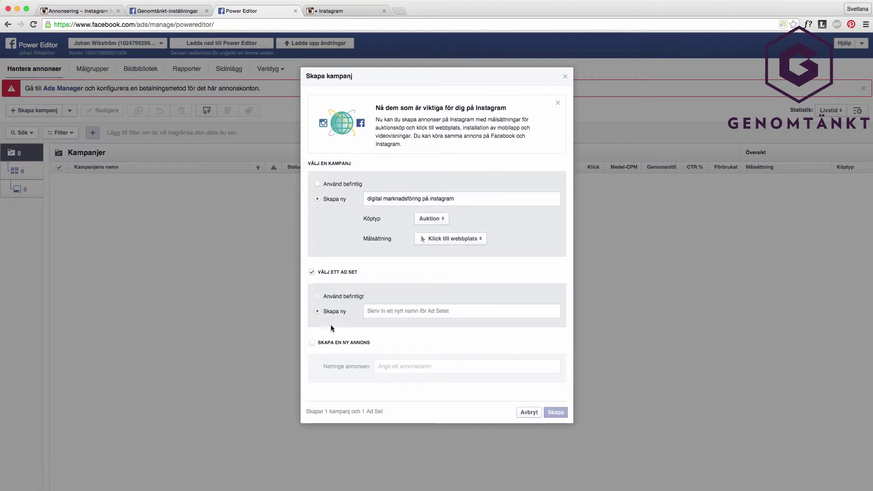
{"action": "left_click", "coordinate": [313, 344]}
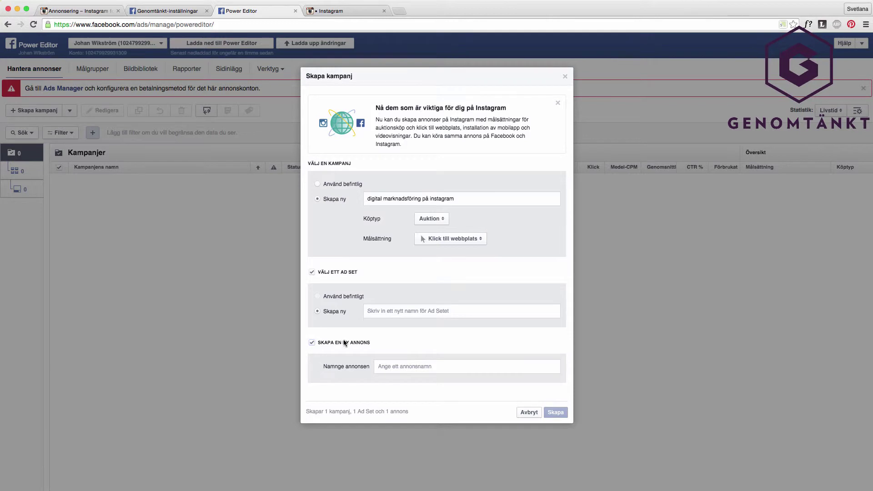
{"action": "left_click", "coordinate": [379, 311]}
{"action": "type", "text": "Instagram-ad"}
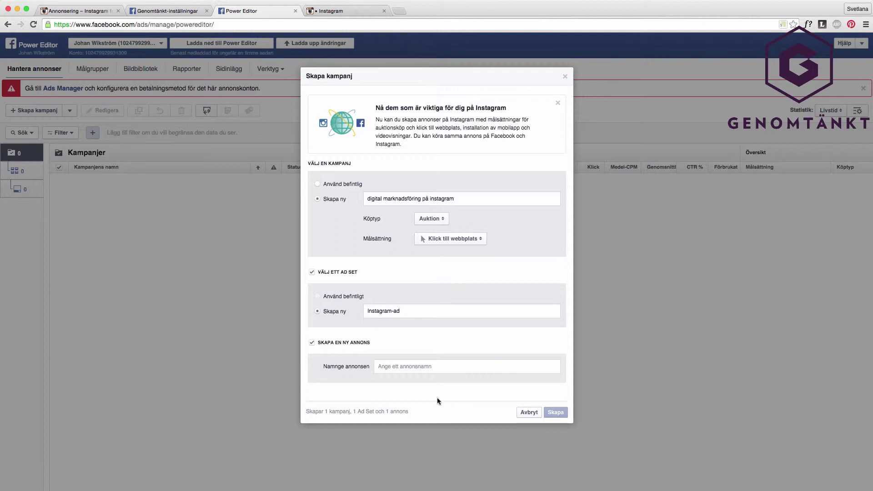
Name the new ad "annons instagram" and create the campaign with its ad set and ad.
{"action": "left_click", "coordinate": [414, 366]}
{"action": "type", "text": "annonse instagr"}
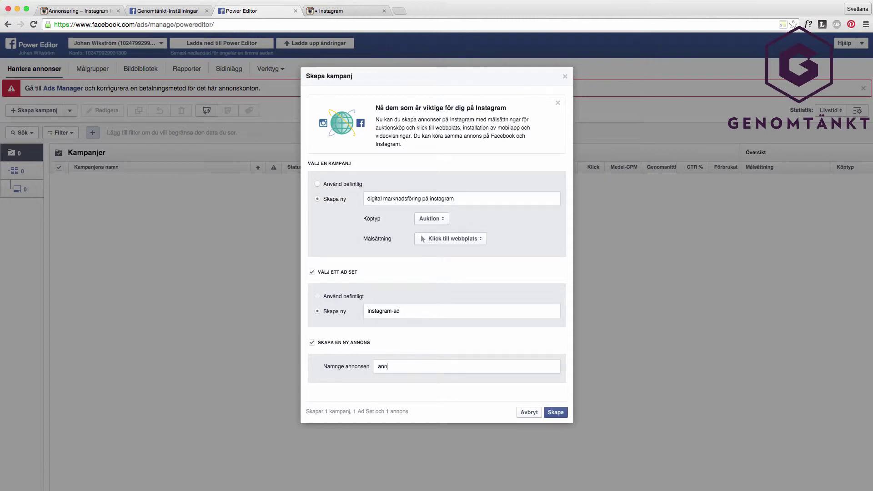
{"action": "type", "text": "am"}
{"action": "left_click", "coordinate": [399, 366]}
{"action": "key", "text": "BackSpace"}
{"action": "left_click", "coordinate": [556, 412]}
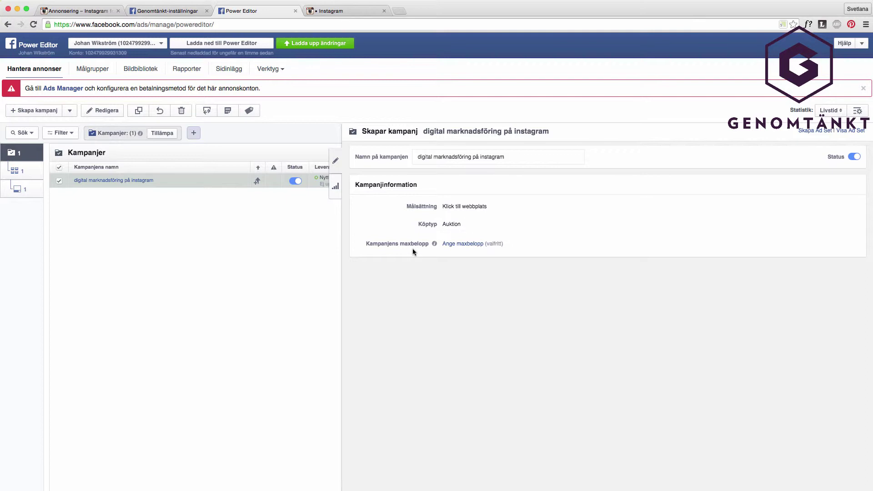
Restrict the Instagram-ad ad set's placement to Instagram only, excluding mobile news feed, audience network, desktop news feed and right column.
{"action": "left_click", "coordinate": [25, 171]}
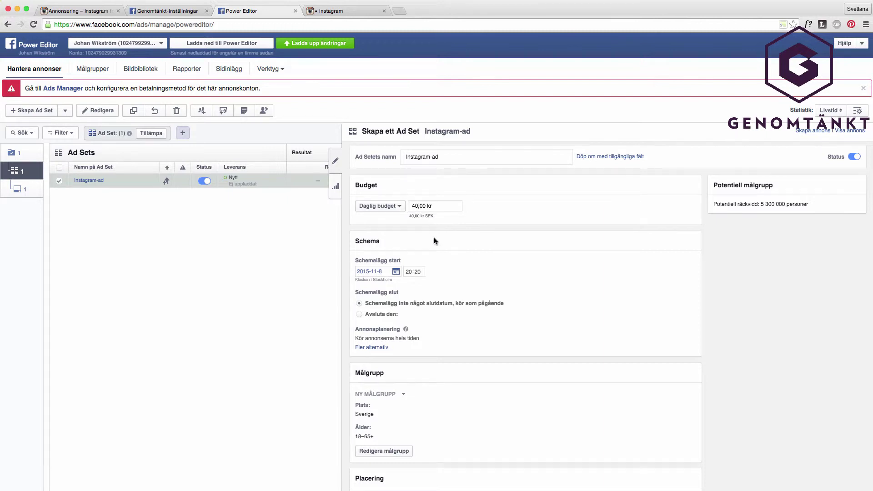
{"action": "scroll", "coordinate": [432, 239], "scroll_direction": "down", "scroll_amount": 2}
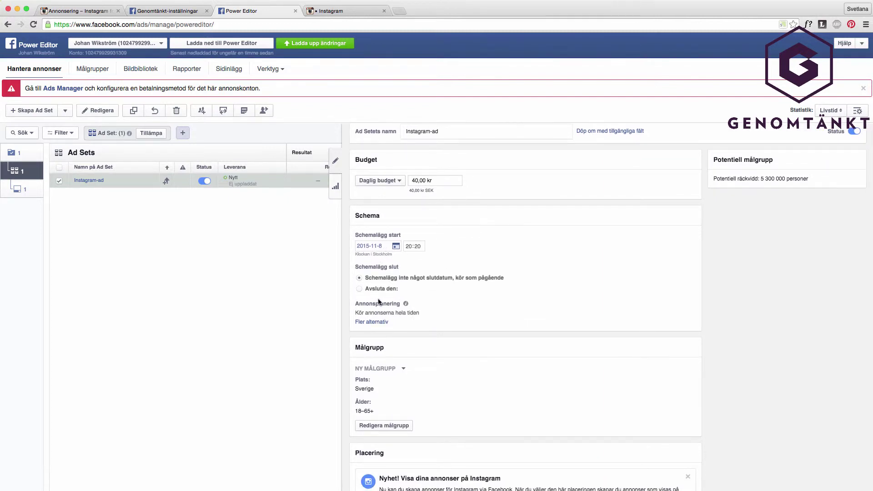
{"action": "scroll", "coordinate": [380, 314], "scroll_direction": "down", "scroll_amount": 3}
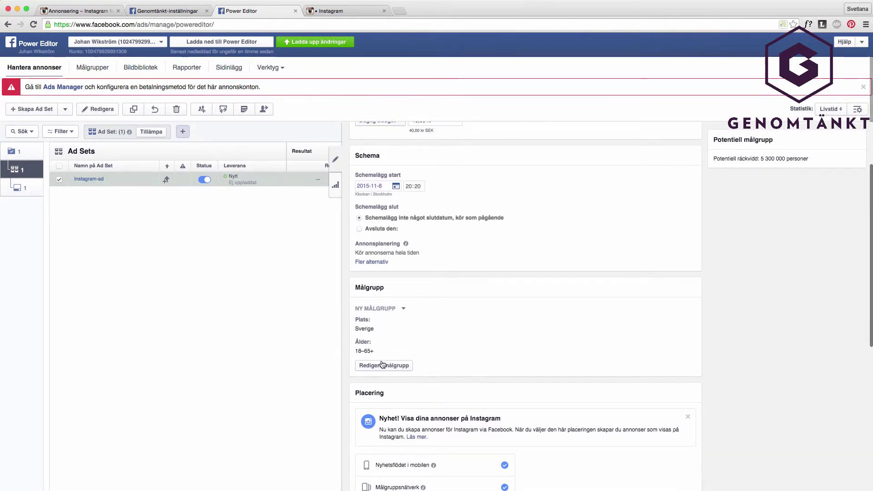
{"action": "scroll", "coordinate": [384, 362], "scroll_direction": "down", "scroll_amount": 3}
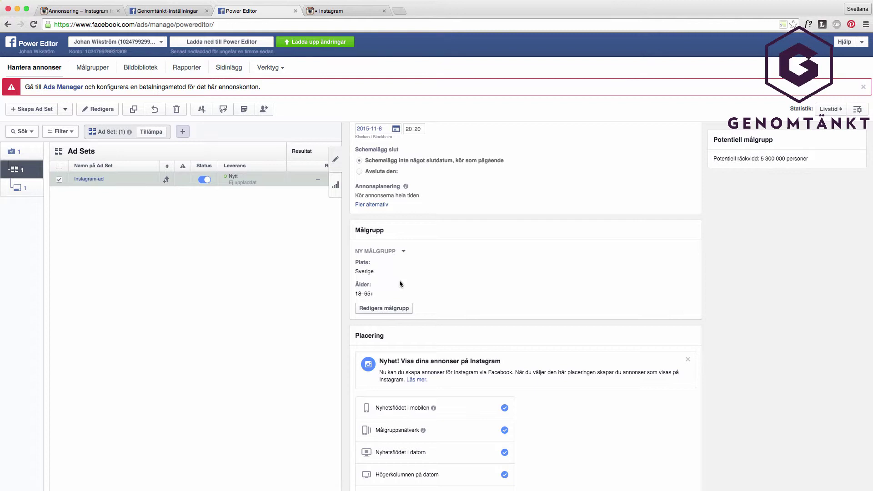
{"action": "scroll", "coordinate": [400, 283], "scroll_direction": "down", "scroll_amount": 9}
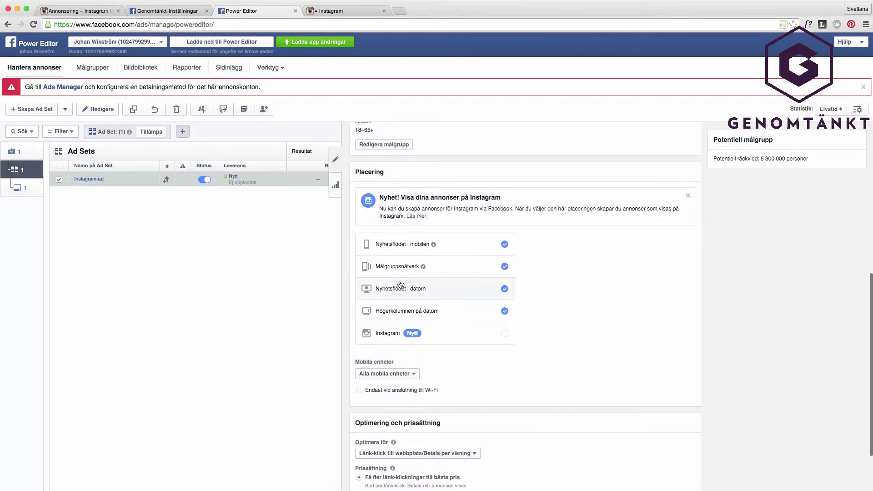
{"action": "scroll", "coordinate": [401, 284], "scroll_direction": "down", "scroll_amount": 2}
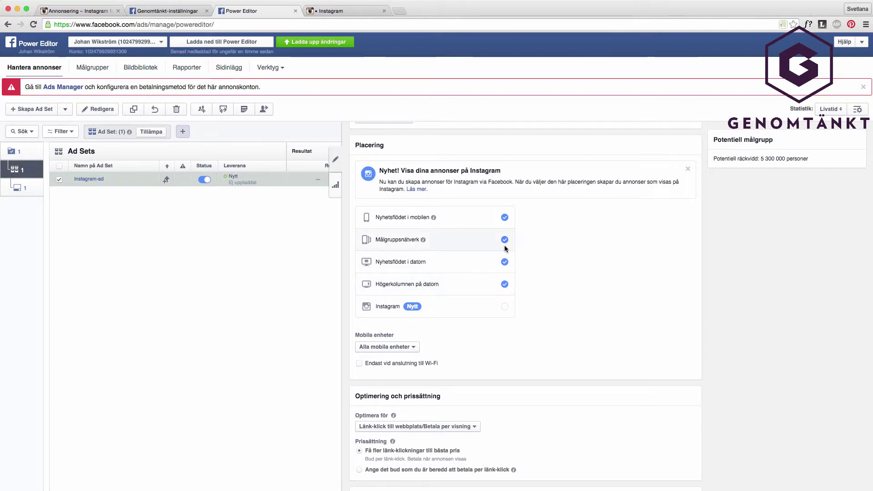
{"action": "left_click", "coordinate": [505, 307]}
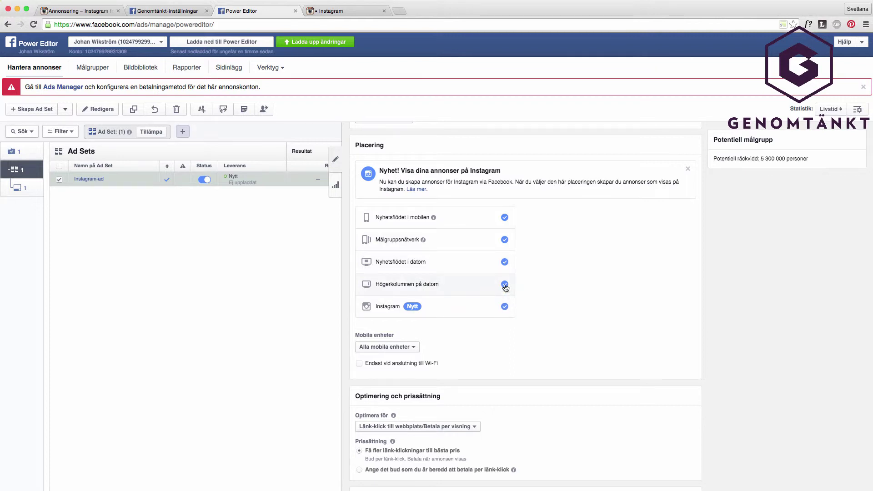
{"action": "left_click", "coordinate": [505, 285]}
{"action": "left_click", "coordinate": [504, 262]}
{"action": "left_click", "coordinate": [505, 239]}
{"action": "left_click", "coordinate": [505, 217]}
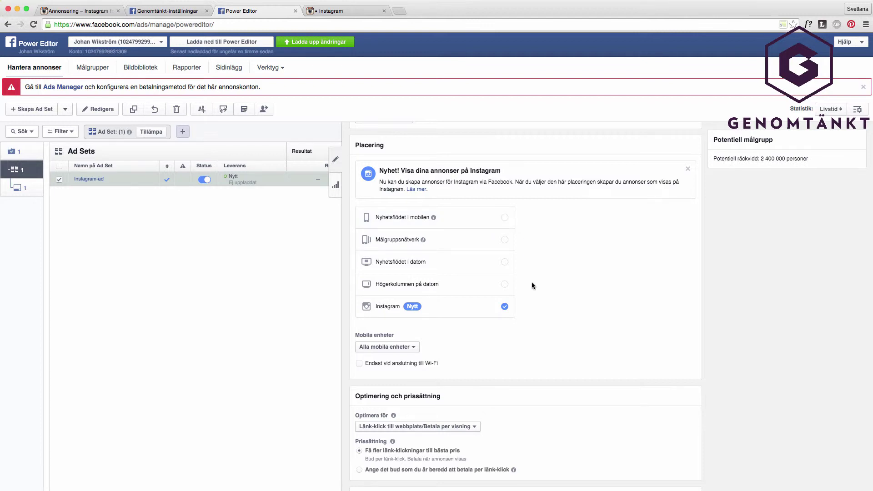
{"action": "scroll", "coordinate": [532, 286], "scroll_direction": "down", "scroll_amount": 3}
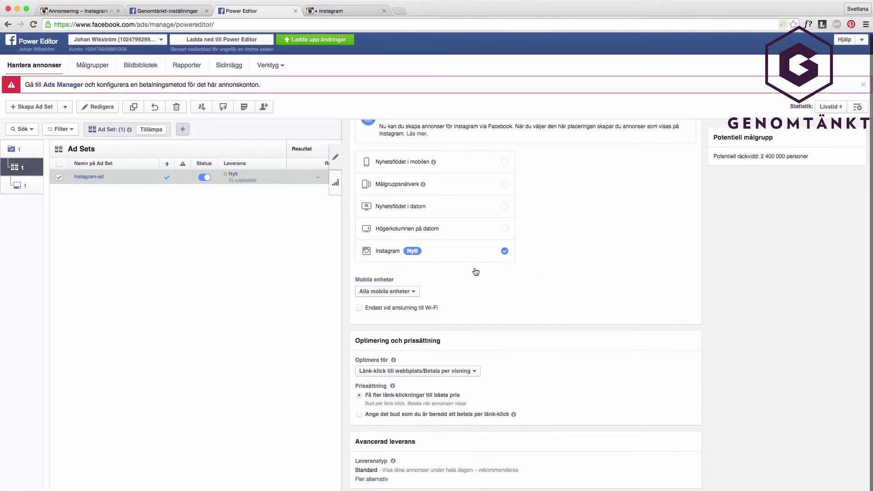
For the ad "annons instagram", choose Genomtänkt as the Facebook page and use its connected Instagram account.
{"action": "left_click", "coordinate": [23, 190]}
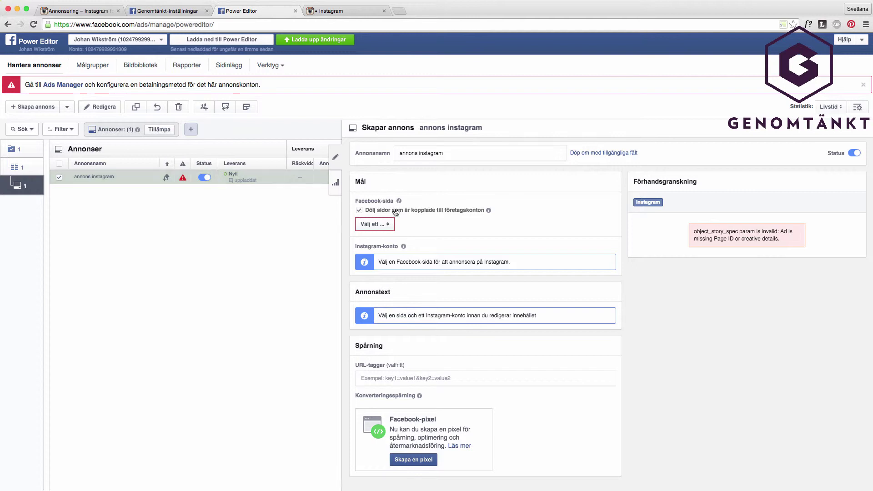
{"action": "left_click", "coordinate": [386, 225]}
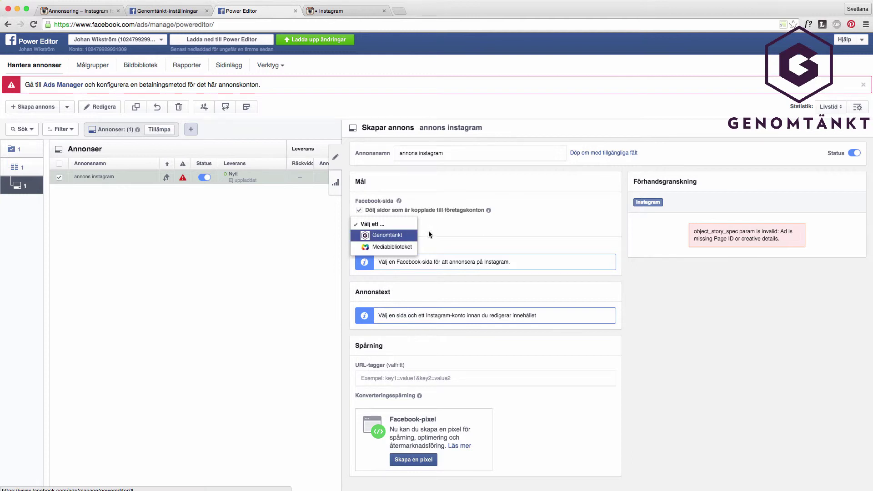
{"action": "key", "text": "Return"}
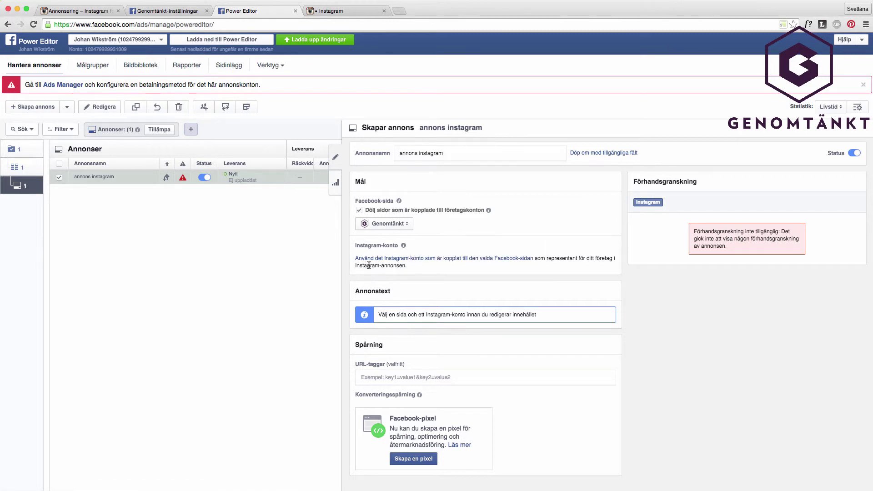
{"action": "left_click", "coordinate": [403, 260]}
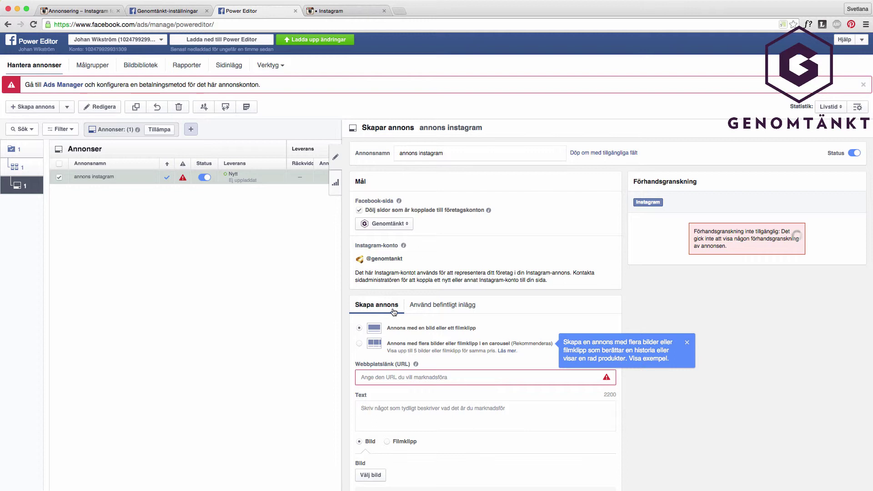
{"action": "scroll", "coordinate": [433, 322], "scroll_direction": "down", "scroll_amount": 2}
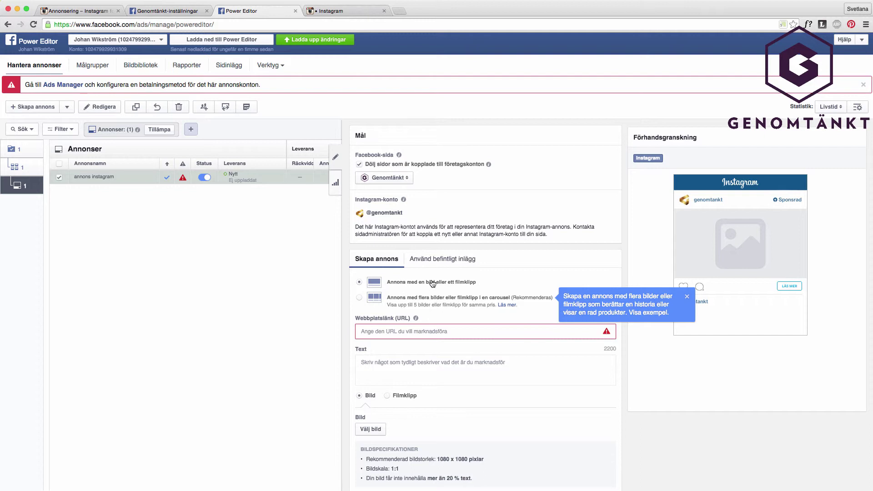
{"action": "left_click", "coordinate": [382, 332]}
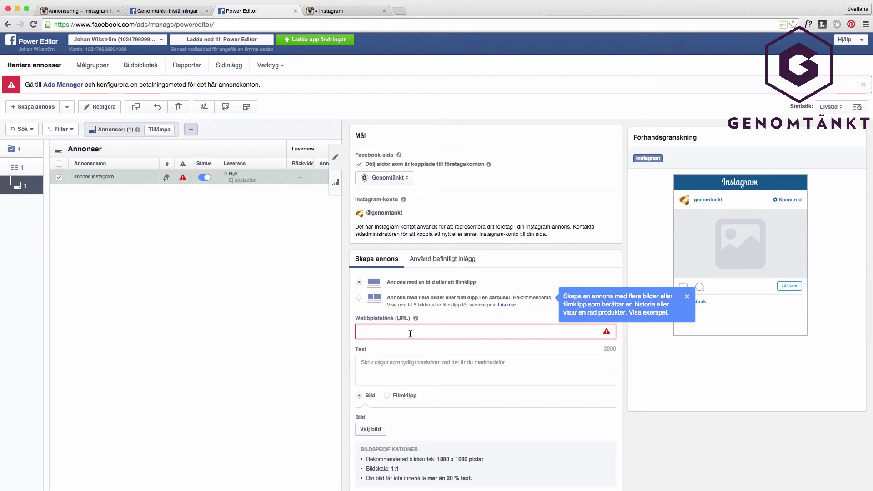
{"action": "type", "text": "http://"}
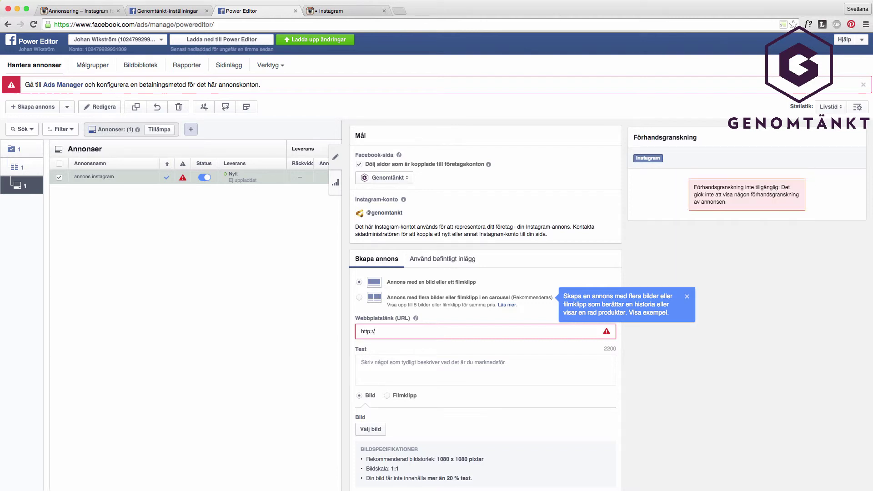
{"action": "type", "text": "genomtankt.se"}
Write the ad text "Vi vill ha nya kunder med massa spännande uppdrag".
{"action": "left_click", "coordinate": [409, 365]}
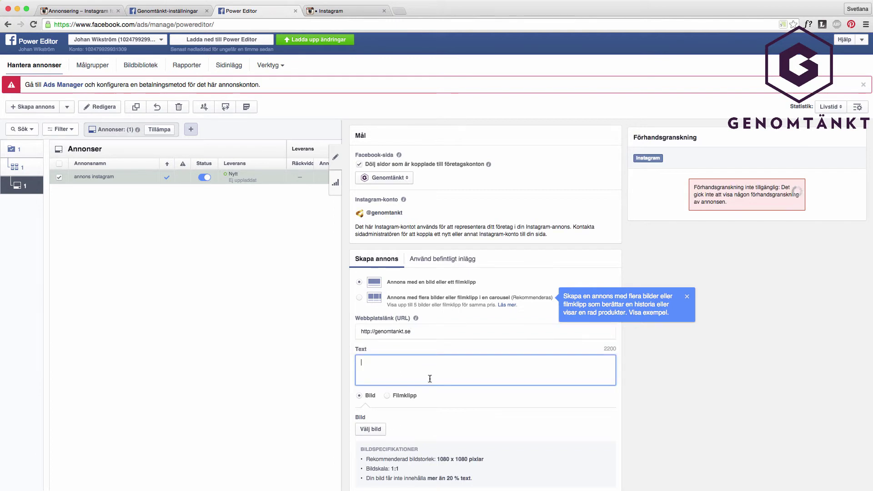
{"action": "type", "text": "Vi vill ha ny"}
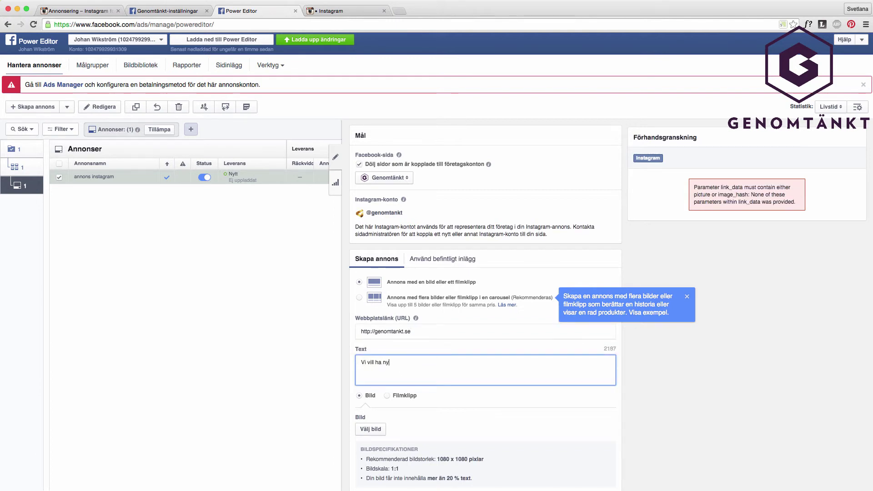
{"action": "type", "text": "a kunder med mqss"}
{"action": "type", "text": "sa "}
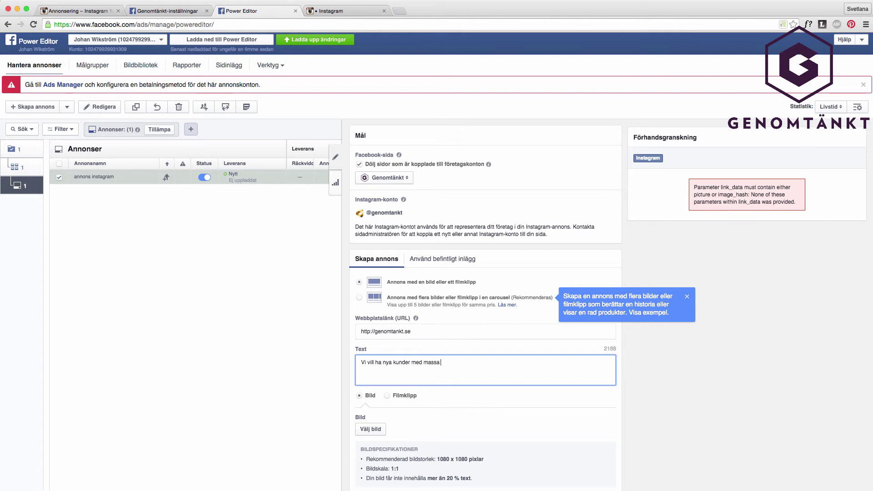
{"action": "type", "text": "spännande uppdrag"}
Set the ad's Call to Action to Kontakta oss.
{"action": "scroll", "coordinate": [368, 366], "scroll_direction": "down", "scroll_amount": 3}
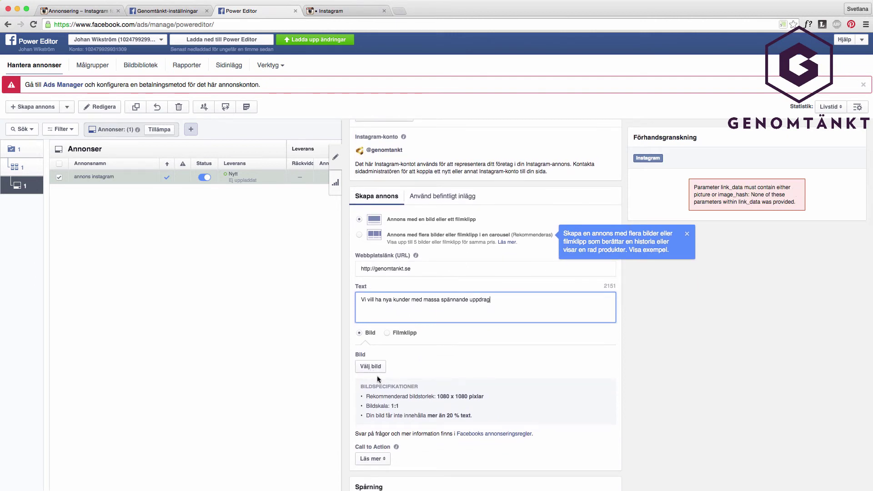
{"action": "scroll", "coordinate": [371, 368], "scroll_direction": "down", "scroll_amount": 2}
{"action": "left_click", "coordinate": [387, 413]}
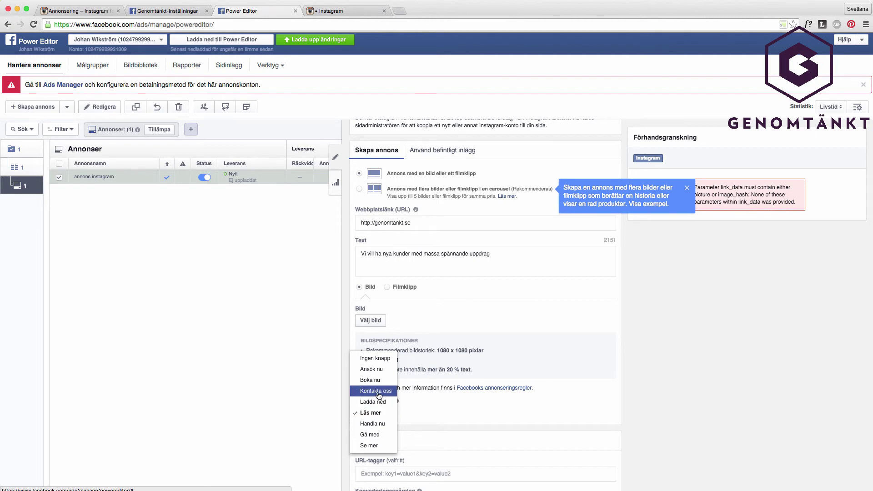
{"action": "left_click", "coordinate": [379, 396]}
{"action": "scroll", "coordinate": [373, 394], "scroll_direction": "down", "scroll_amount": 3}
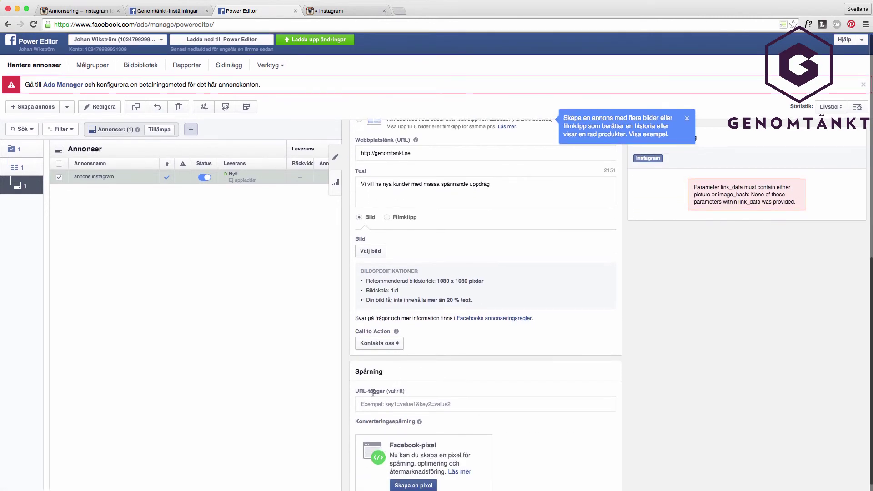
{"action": "scroll", "coordinate": [373, 393], "scroll_direction": "down", "scroll_amount": 1}
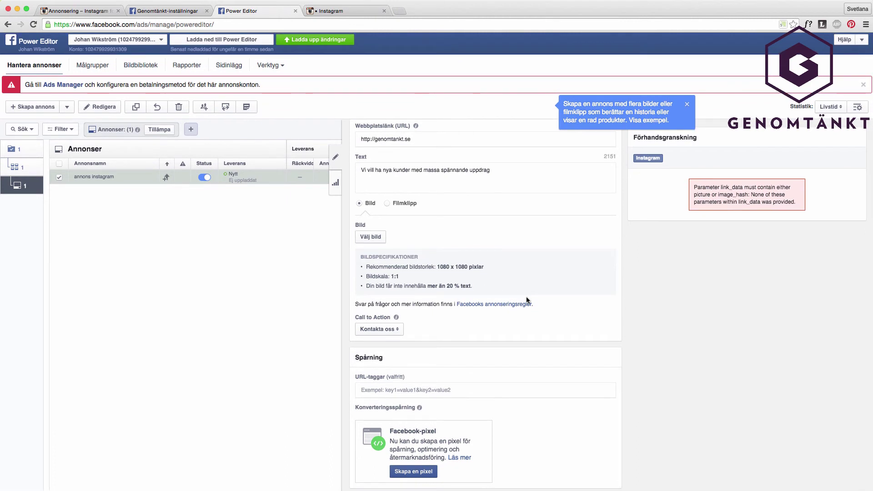